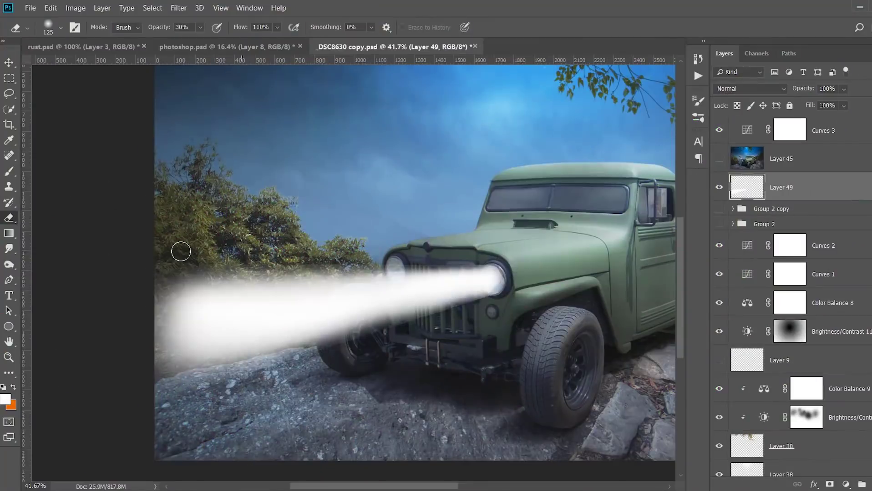
pyautogui.moveTo(182, 314)
pyautogui.mouseDown()
pyautogui.moveTo(273, 218)
pyautogui.moveTo(419, 263)
pyautogui.mouseUp()
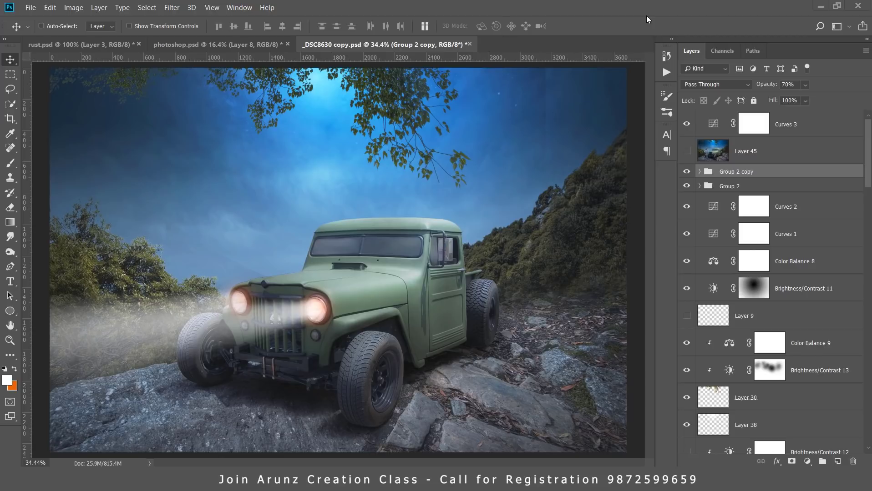
# Step: Hide the Group 2 copy and Group 2 headlight effects and add a new empty layer above them
pyautogui.click(686, 172)
pyautogui.click(686, 186)
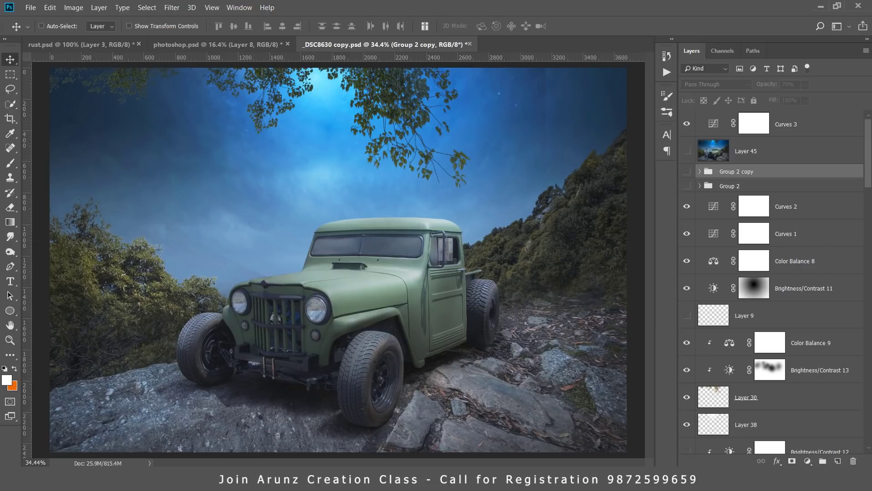
pyautogui.click(837, 461)
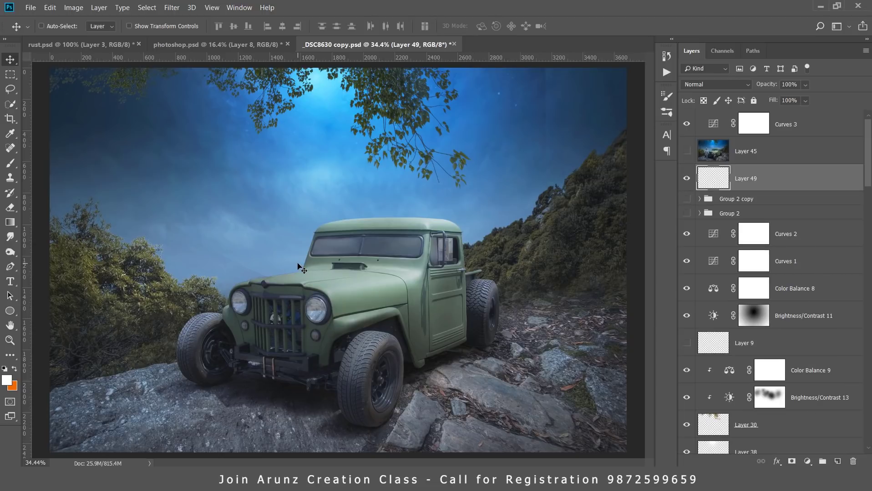
# Step: Draw a widening beam-shaped Pen path from the near headlight past the image's left edge and convert it to a selection with 0-pixel feather
pyautogui.press('p')
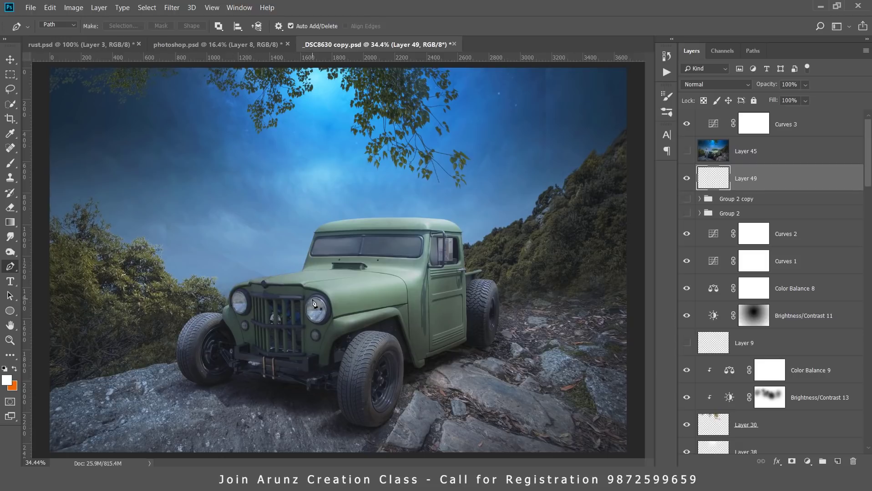
pyautogui.click(311, 299)
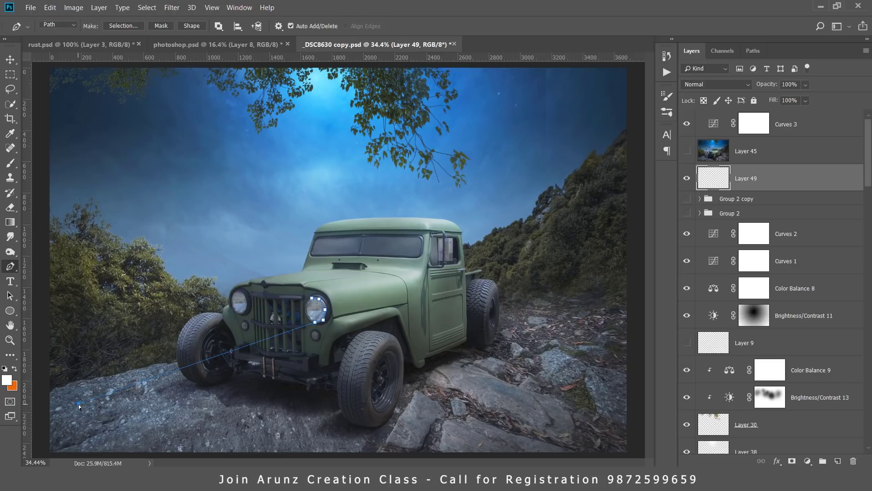
pyautogui.click(41, 411)
pyautogui.click(41, 298)
pyautogui.click(311, 300)
pyautogui.rightClick(241, 331)
pyautogui.click(291, 139)
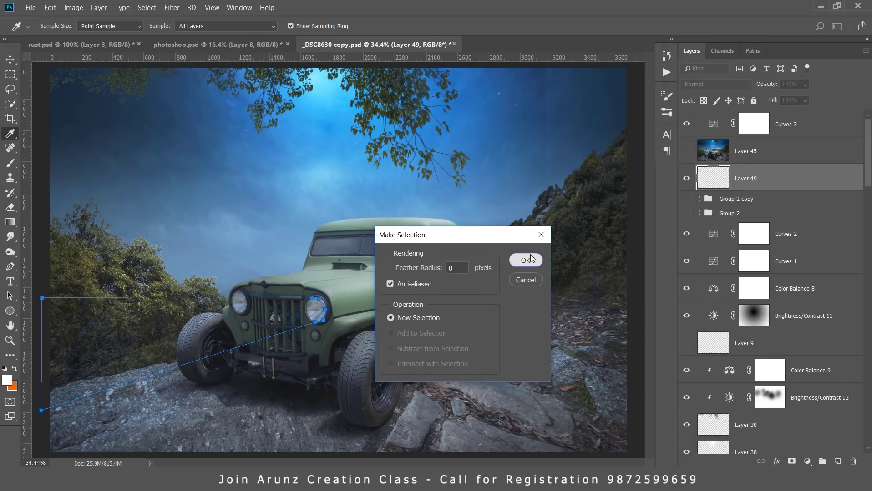
pyautogui.click(528, 260)
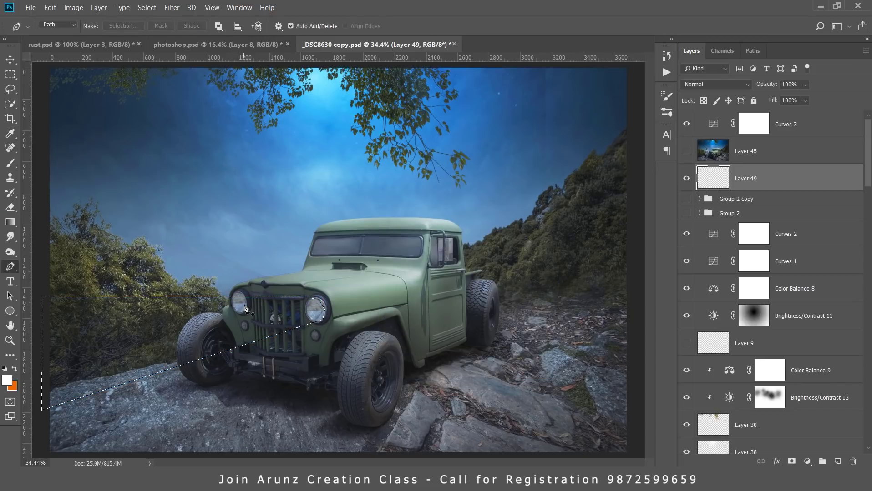
# Step: Fill the beam selection with white on the new layer and deselect it
pyautogui.hotkey('alt', 'BackSpace')
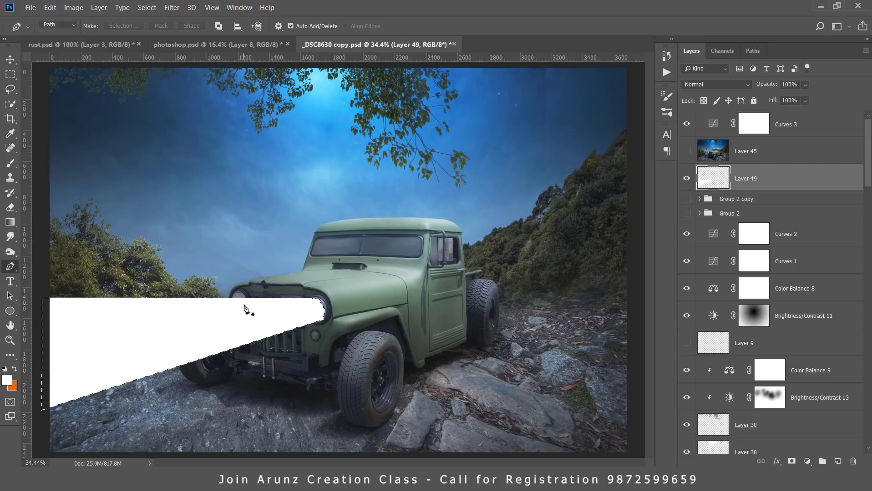
pyautogui.hotkey('ctrl', 'd')
# Step: Fade the wide left end of the white beam with a soft eraser at 30% opacity, enlarging it up to 800 px
pyautogui.press('e')
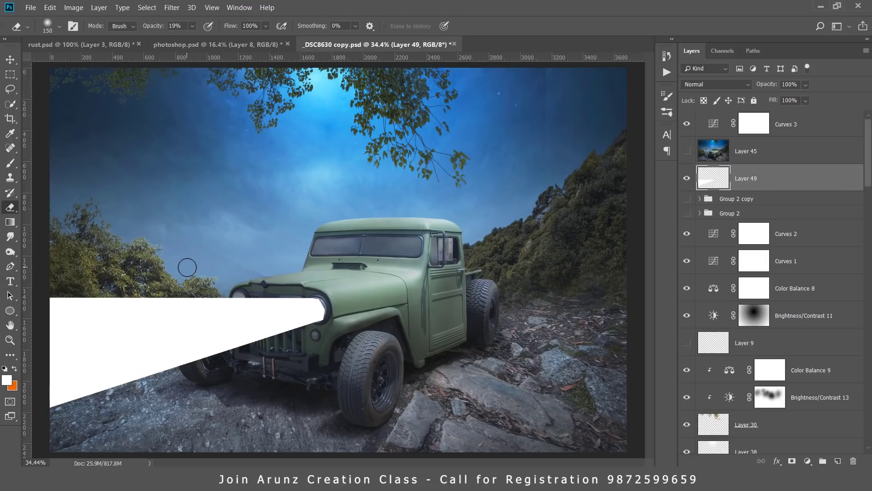
pyautogui.press(']')
pyautogui.press(']')
pyautogui.press(']')
pyautogui.press(']')
pyautogui.press(']')
pyautogui.scroll(2, 71, 297)
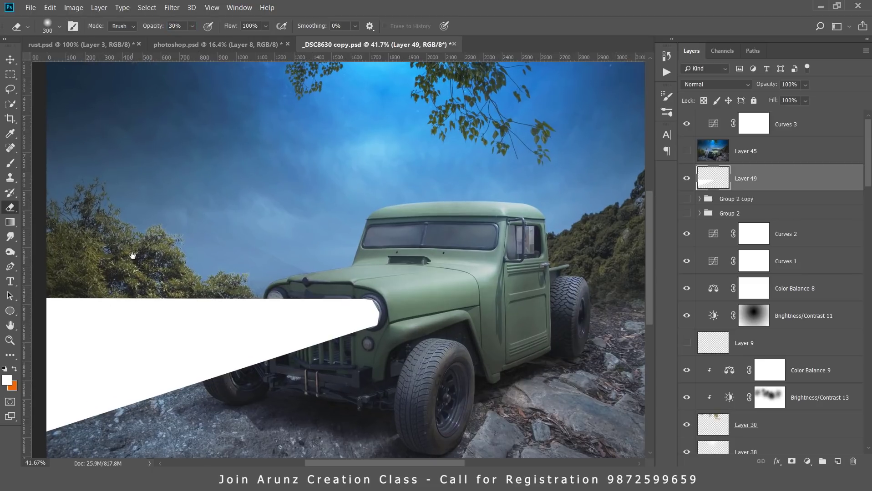
pyautogui.moveTo(132, 256); pyautogui.dragTo(235, 205)
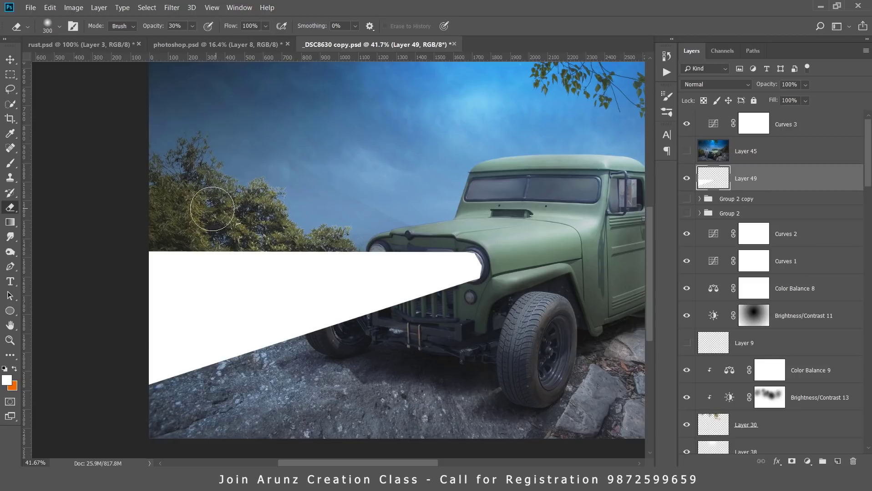
pyautogui.click(148, 267)
pyautogui.press(']')
pyautogui.press(']')
pyautogui.moveTo(132, 222)
pyautogui.mouseDown()
pyautogui.moveTo(117, 275)
pyautogui.moveTo(119, 374)
pyautogui.mouseUp()
pyautogui.press(']')
pyautogui.press(']')
pyautogui.press(']')
pyautogui.click(157, 336)
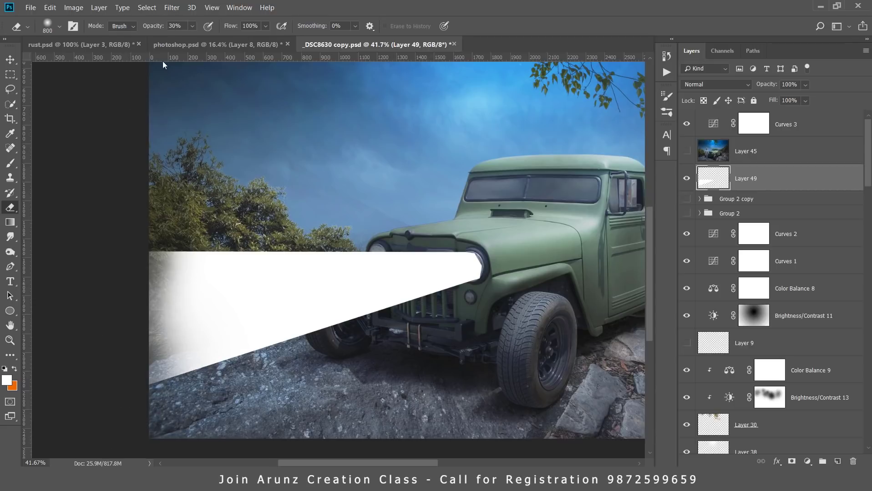
# Step: Soften the beam's lower edge over the rock with the 30% eraser, reducing its size from 800 to 500 px
pyautogui.click(196, 398)
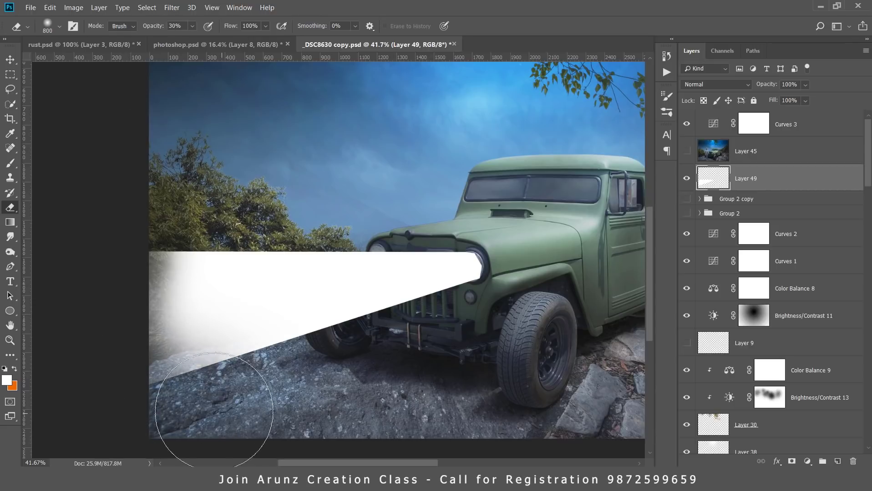
pyautogui.click(269, 397)
pyautogui.press('[')
pyautogui.press('[')
pyautogui.moveTo(262, 389); pyautogui.dragTo(159, 411)
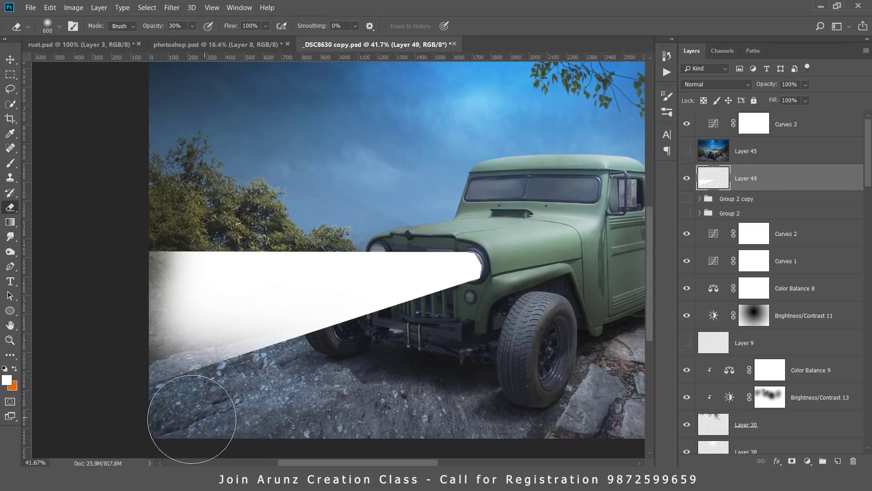
pyautogui.click(250, 396)
pyautogui.press('[')
pyautogui.moveTo(288, 386)
pyautogui.mouseDown()
pyautogui.moveTo(237, 392)
pyautogui.moveTo(244, 400)
pyautogui.moveTo(193, 414)
pyautogui.mouseUp()
pyautogui.moveTo(258, 394)
pyautogui.mouseDown()
pyautogui.moveTo(293, 382)
pyautogui.moveTo(285, 380)
pyautogui.moveTo(292, 374)
pyautogui.moveTo(226, 410)
pyautogui.mouseUp()
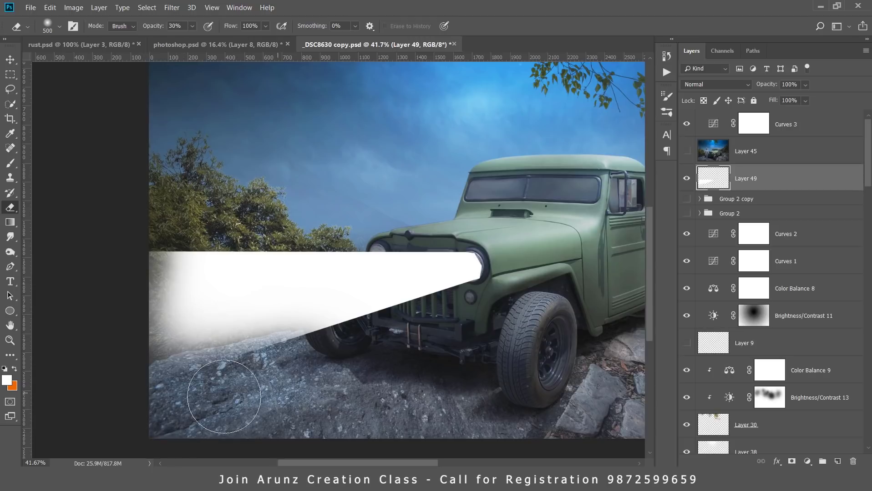
# Step: Soften the beam's upper edge over the bushes and its lower edge toward the headlight with the 500 px eraser
pyautogui.moveTo(144, 218)
pyautogui.mouseDown()
pyautogui.moveTo(149, 239)
pyautogui.moveTo(107, 245)
pyautogui.moveTo(166, 227)
pyautogui.moveTo(150, 214)
pyautogui.moveTo(229, 215)
pyautogui.moveTo(156, 206)
pyautogui.moveTo(236, 217)
pyautogui.moveTo(189, 205)
pyautogui.moveTo(266, 201)
pyautogui.moveTo(219, 214)
pyautogui.moveTo(155, 209)
pyautogui.moveTo(333, 214)
pyautogui.moveTo(361, 225)
pyautogui.moveTo(219, 199)
pyautogui.moveTo(295, 196)
pyautogui.moveTo(116, 224)
pyautogui.moveTo(225, 231)
pyautogui.moveTo(356, 200)
pyautogui.mouseUp()
pyautogui.moveTo(309, 371)
pyautogui.mouseDown()
pyautogui.moveTo(390, 328)
pyautogui.moveTo(380, 332)
pyautogui.moveTo(429, 331)
pyautogui.moveTo(355, 365)
pyautogui.mouseUp()
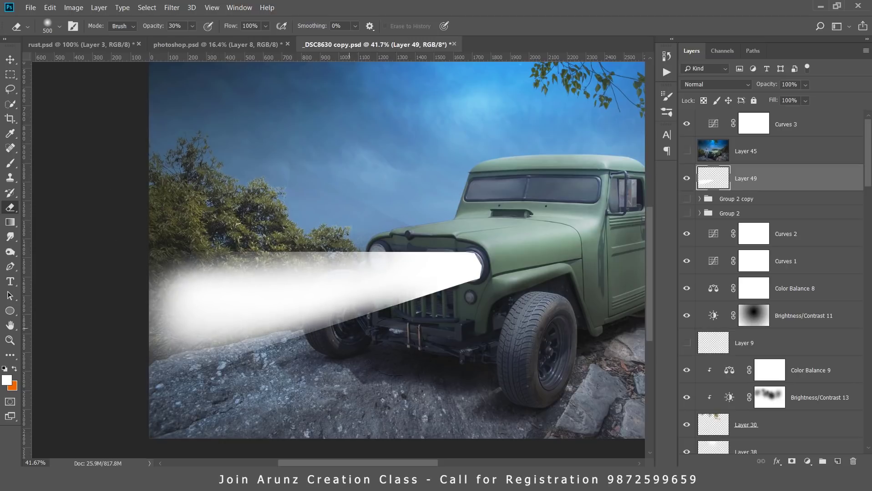
pyautogui.moveTo(402, 341)
pyautogui.mouseDown()
pyautogui.moveTo(462, 327)
pyautogui.moveTo(426, 324)
pyautogui.moveTo(298, 372)
pyautogui.moveTo(350, 359)
pyautogui.moveTo(356, 333)
pyautogui.moveTo(367, 328)
pyautogui.moveTo(369, 341)
pyautogui.moveTo(360, 346)
pyautogui.moveTo(385, 326)
pyautogui.moveTo(499, 285)
pyautogui.mouseUp()
# Step: Refine the beam's edges around the grille and both headlights with the 30% eraser, reduced to 150 and 125 px
pyautogui.press('[')
pyautogui.press('[')
pyautogui.press('[')
pyautogui.press('[')
pyautogui.moveTo(314, 240)
pyautogui.mouseDown()
pyautogui.moveTo(437, 243)
pyautogui.moveTo(350, 245)
pyautogui.moveTo(403, 248)
pyautogui.moveTo(409, 245)
pyautogui.moveTo(374, 246)
pyautogui.moveTo(462, 238)
pyautogui.moveTo(349, 242)
pyautogui.moveTo(443, 242)
pyautogui.mouseUp()
pyautogui.press('[')
pyautogui.press('[')
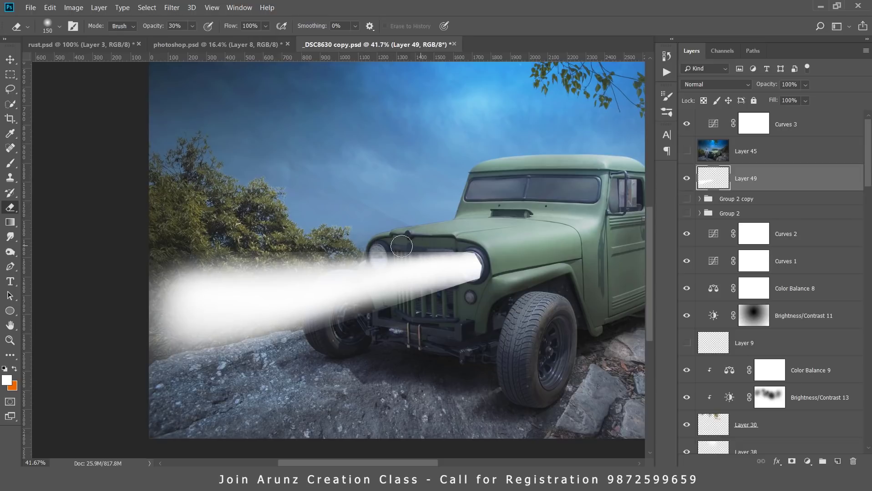
pyautogui.moveTo(390, 246); pyautogui.dragTo(480, 241)
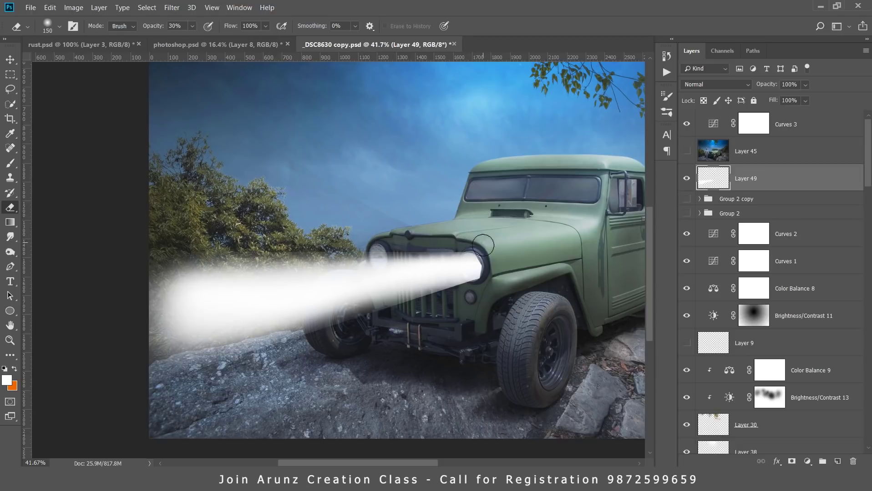
pyautogui.moveTo(493, 268); pyautogui.dragTo(488, 284)
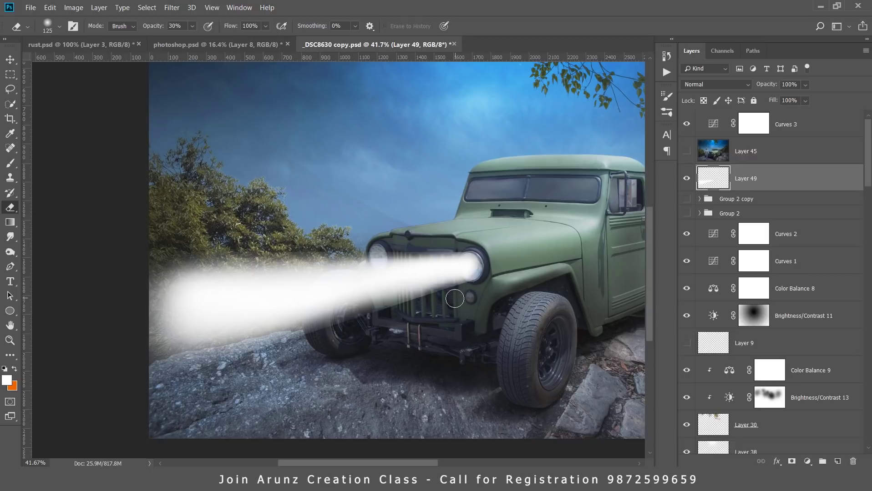
pyautogui.moveTo(301, 336); pyautogui.dragTo(279, 347)
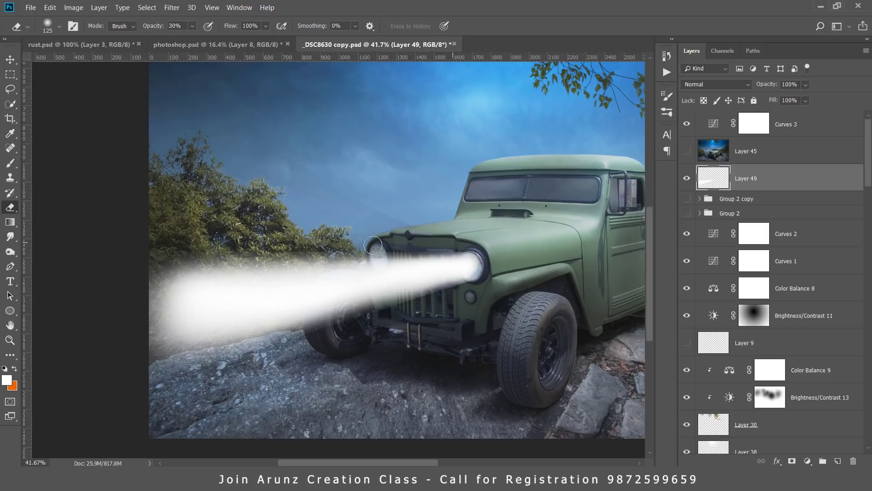
pyautogui.moveTo(373, 245); pyautogui.dragTo(307, 239)
# Step: Thin out the beam's far end over the bushes, rock and front wheel with a 700 px eraser at 10% opacity
pyautogui.press('Return')
pyautogui.press(']')
pyautogui.press(']')
pyautogui.press(']')
pyautogui.press(']')
pyautogui.press(']')
pyautogui.press(']')
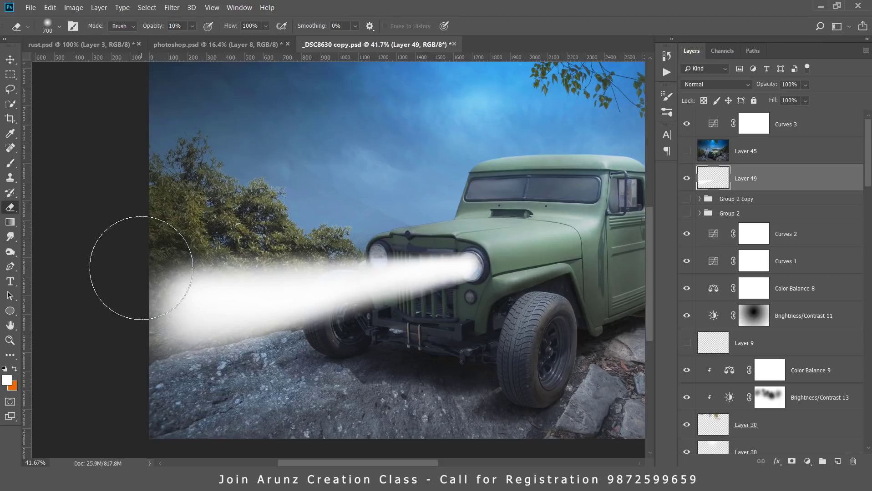
pyautogui.moveTo(136, 311)
pyautogui.mouseDown()
pyautogui.moveTo(154, 325)
pyautogui.moveTo(170, 324)
pyautogui.moveTo(183, 294)
pyautogui.moveTo(173, 274)
pyautogui.moveTo(201, 254)
pyautogui.moveTo(266, 327)
pyautogui.moveTo(242, 338)
pyautogui.moveTo(170, 305)
pyautogui.moveTo(199, 345)
pyautogui.moveTo(250, 353)
pyautogui.moveTo(233, 360)
pyautogui.moveTo(285, 360)
pyautogui.moveTo(236, 361)
pyautogui.moveTo(296, 362)
pyautogui.moveTo(165, 279)
pyautogui.moveTo(225, 258)
pyautogui.moveTo(244, 235)
pyautogui.moveTo(308, 209)
pyautogui.moveTo(279, 229)
pyautogui.moveTo(188, 244)
pyautogui.moveTo(181, 288)
pyautogui.moveTo(323, 345)
pyautogui.moveTo(314, 359)
pyautogui.moveTo(410, 360)
pyautogui.moveTo(247, 312)
pyautogui.moveTo(223, 353)
pyautogui.moveTo(262, 355)
pyautogui.moveTo(231, 344)
pyautogui.moveTo(322, 364)
pyautogui.moveTo(298, 351)
pyautogui.moveTo(489, 360)
pyautogui.moveTo(315, 371)
pyautogui.moveTo(478, 350)
pyautogui.moveTo(357, 353)
pyautogui.moveTo(338, 371)
pyautogui.moveTo(312, 363)
pyautogui.moveTo(402, 361)
pyautogui.mouseUp()
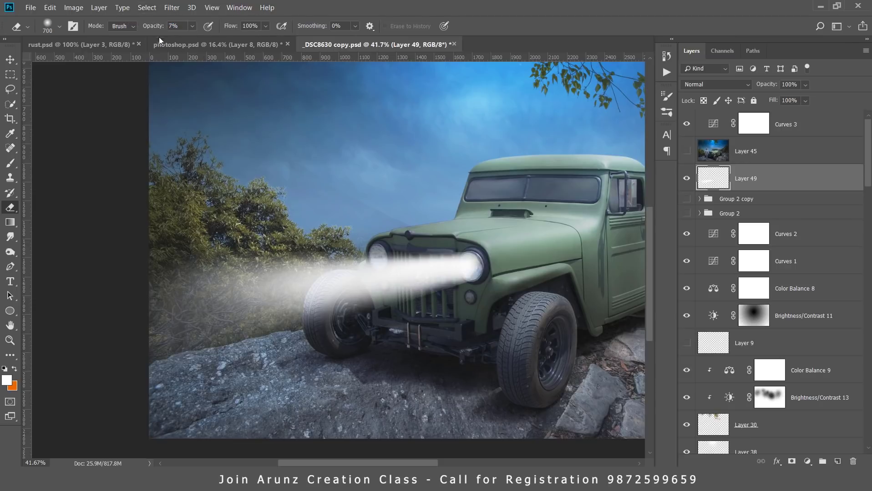
# Step: Fade the beam along its length across the wheel and grille with a 7% eraser, shrinking it to 300 px
pyautogui.press('[')
pyautogui.press('[')
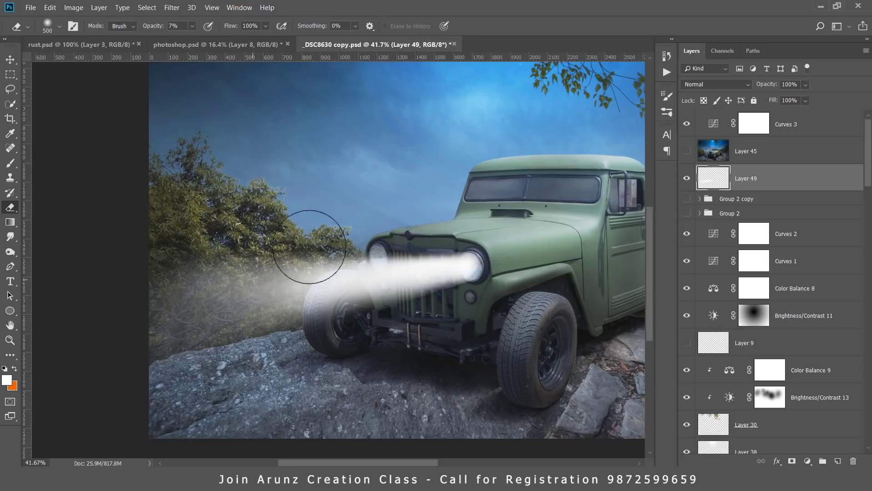
pyautogui.press('[')
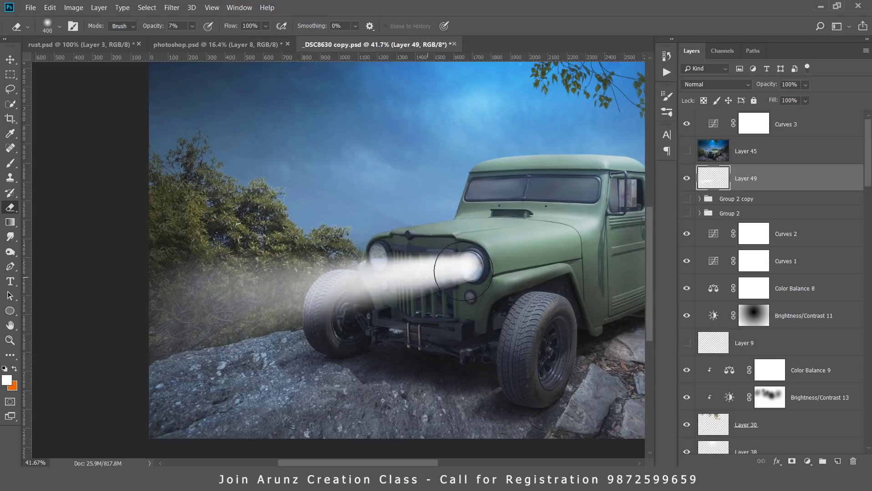
pyautogui.press('[')
pyautogui.moveTo(290, 290); pyautogui.dragTo(599, 223)
pyautogui.moveTo(242, 291); pyautogui.dragTo(632, 236)
pyautogui.moveTo(275, 314); pyautogui.dragTo(557, 259)
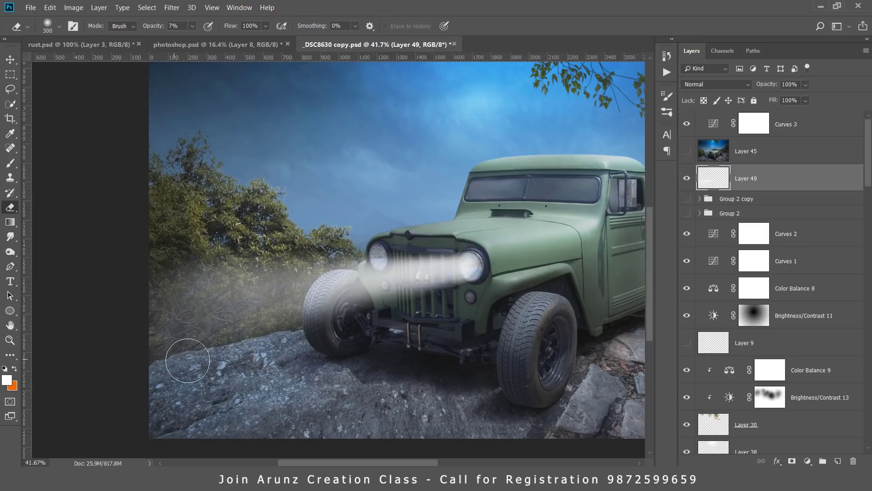
# Step: Lower the beam layer's opacity to 95% and set the eraser size to 500 px
pyautogui.moveTo(433, 325)
pyautogui.mouseDown()
pyautogui.moveTo(299, 341)
pyautogui.moveTo(372, 326)
pyautogui.mouseUp()
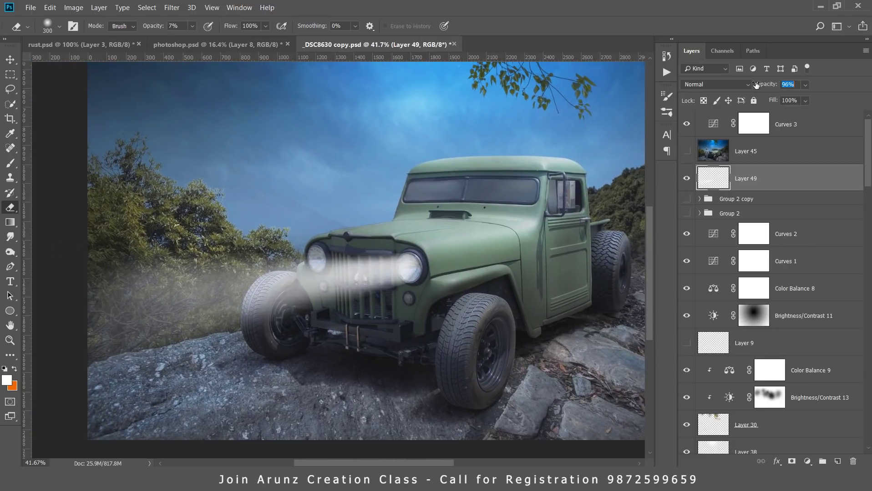
pyautogui.moveTo(755, 85); pyautogui.dragTo(757, 85)
pyautogui.press('[')
pyautogui.press('[')
pyautogui.press('[')
pyautogui.press('[')
pyautogui.press(']')
pyautogui.press(']')
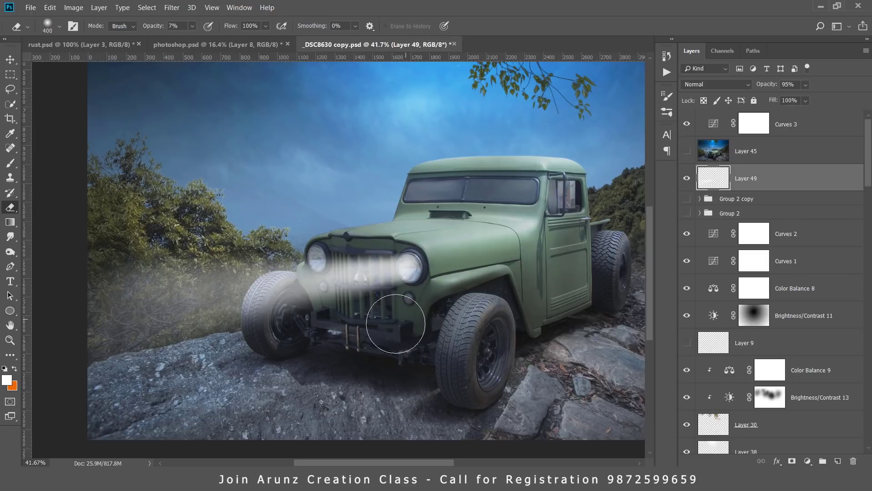
pyautogui.press(']')
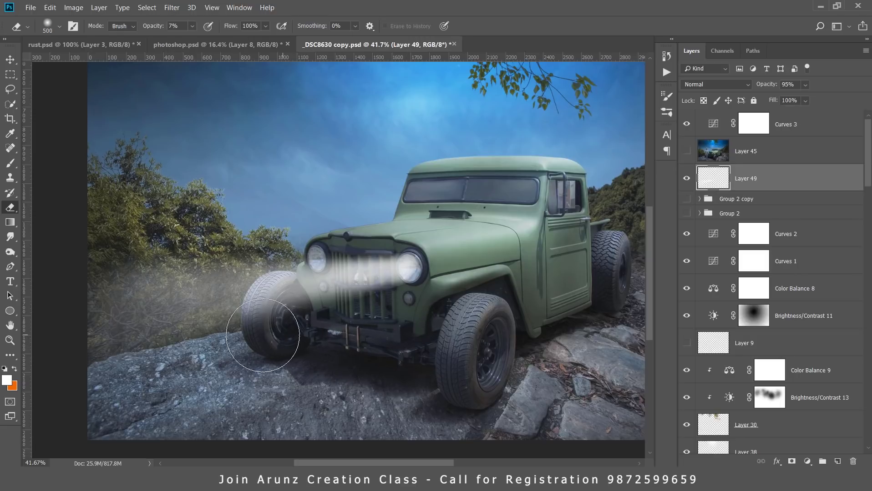
# Step: Add a new layer beneath the beam layer and set the brush's foreground colour to orange cb7d44
pyautogui.click(838, 462)
pyautogui.moveTo(757, 189); pyautogui.dragTo(751, 218)
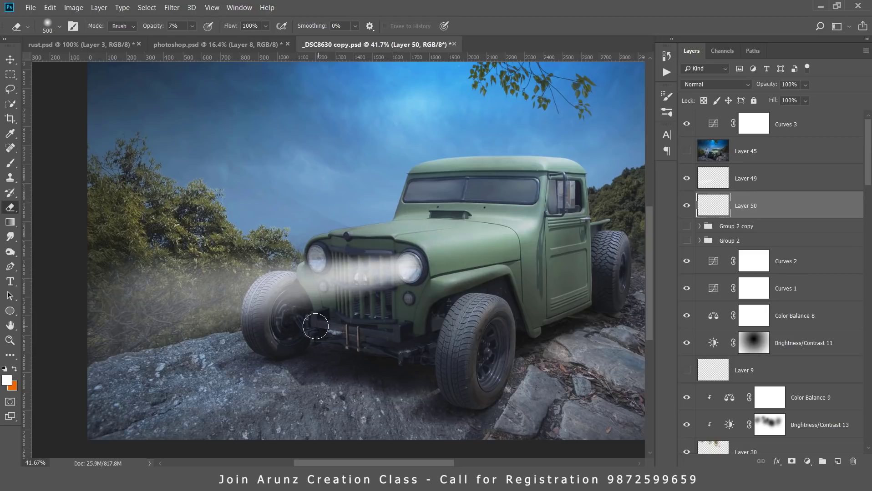
pyautogui.press('b')
pyautogui.click(15, 369)
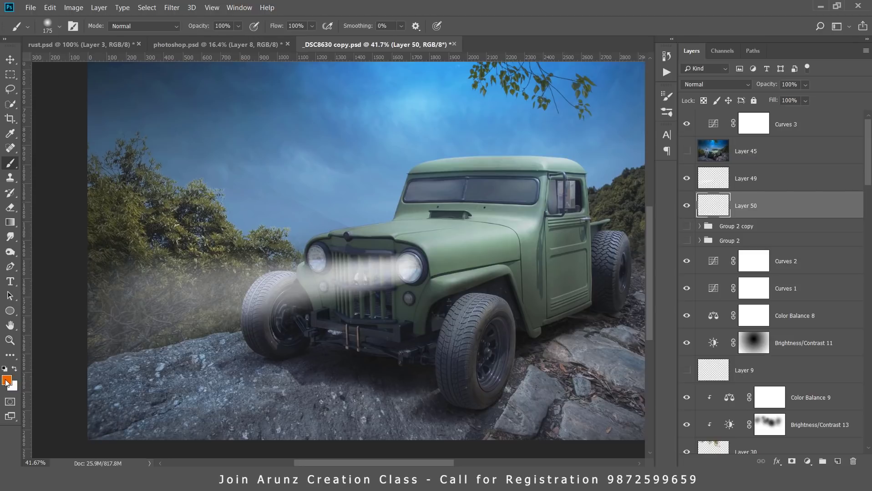
pyautogui.click(7, 381)
pyautogui.click(666, 227)
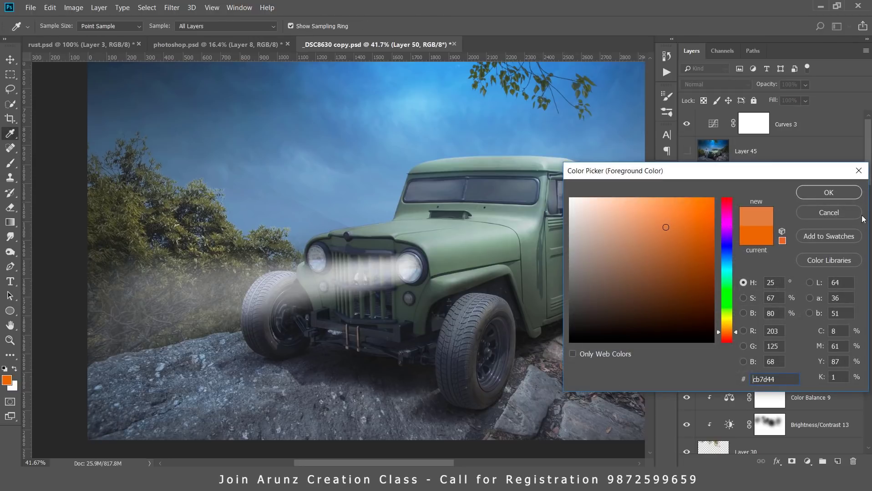
pyautogui.click(828, 193)
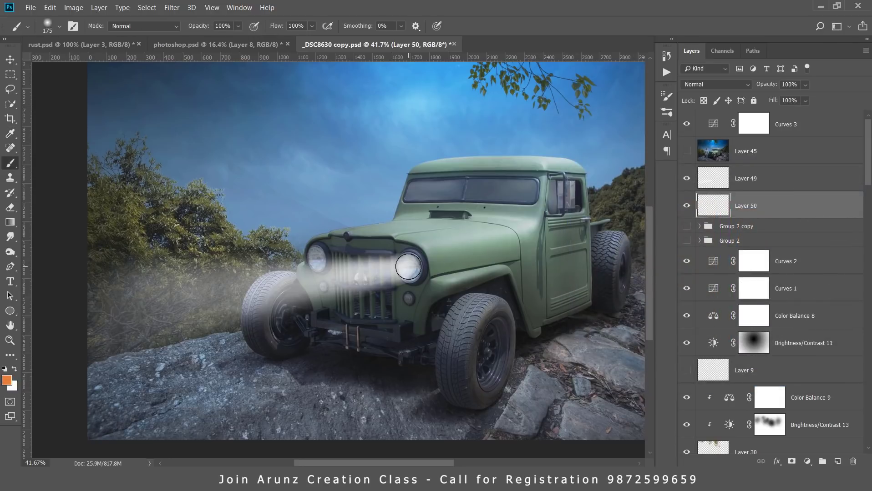
# Step: Paint a single soft orange dab over the near headlight with the 175 px brush, undoing the first attempt
pyautogui.click(408, 267)
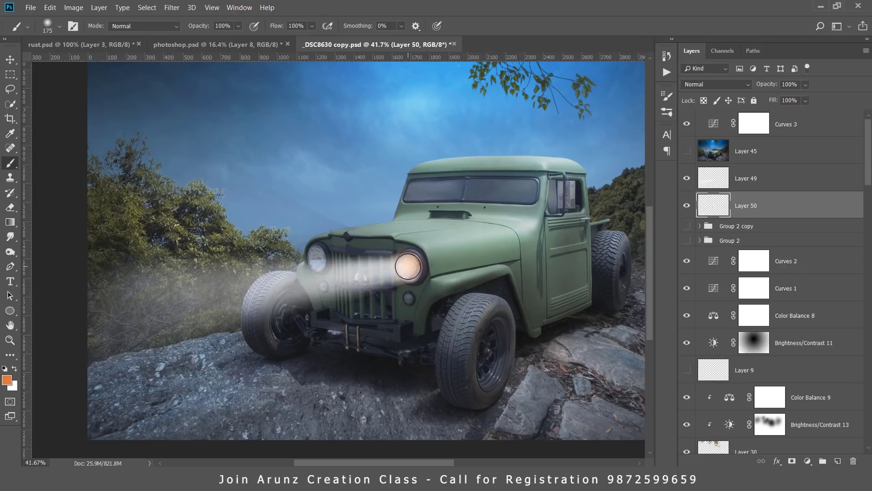
pyautogui.hotkey('ctrl', 'z')
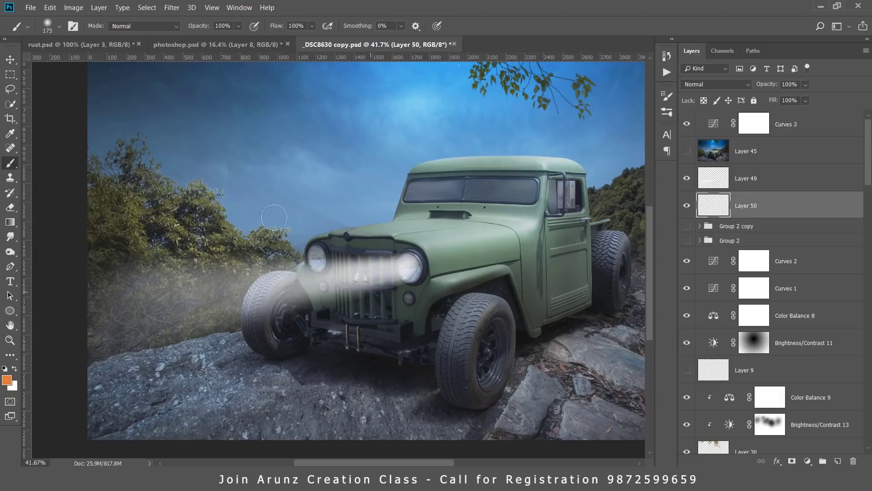
pyautogui.click(408, 269)
# Step: Set the orange dab layer's blend mode to Color Dodge and add a new layer directly above it
pyautogui.click(714, 84)
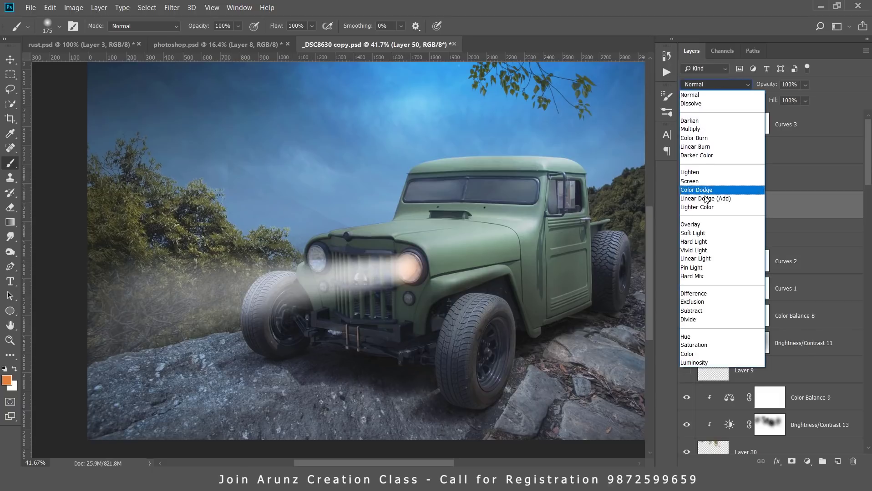
pyautogui.click(715, 188)
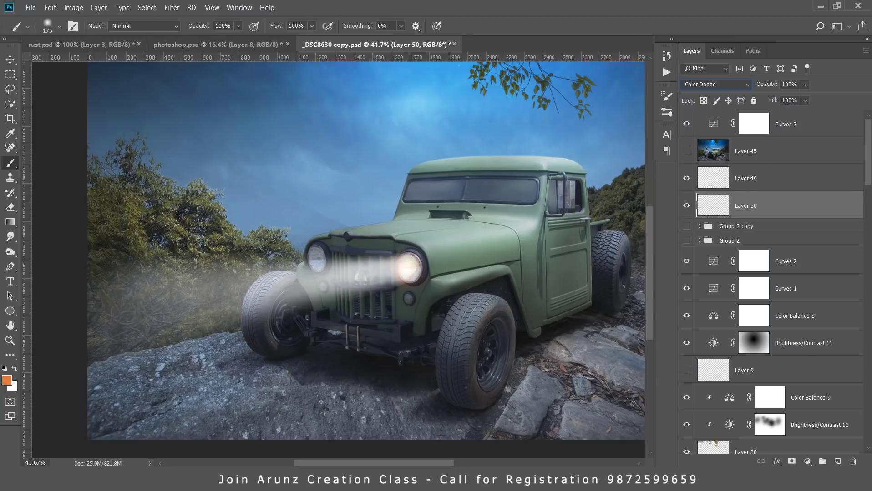
pyautogui.click(839, 461)
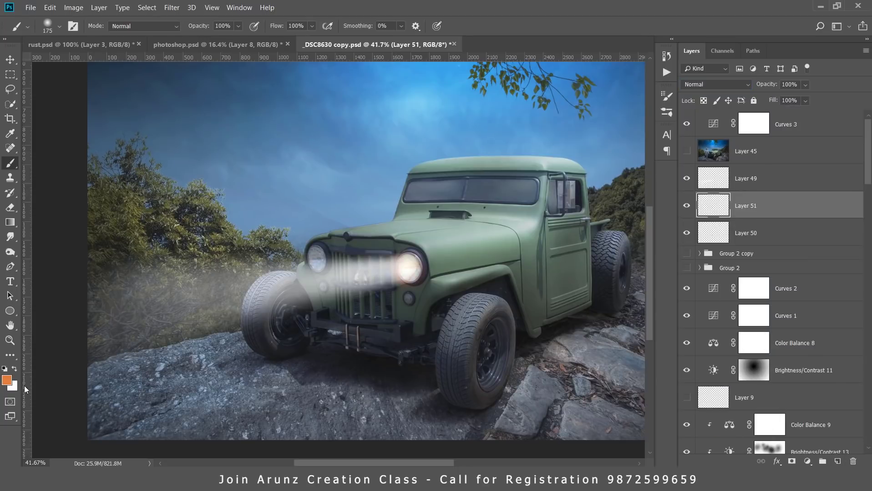
# Step: Change the foreground colour to a brighter, more saturated orange
pyautogui.press('i')
pyautogui.click(7, 380)
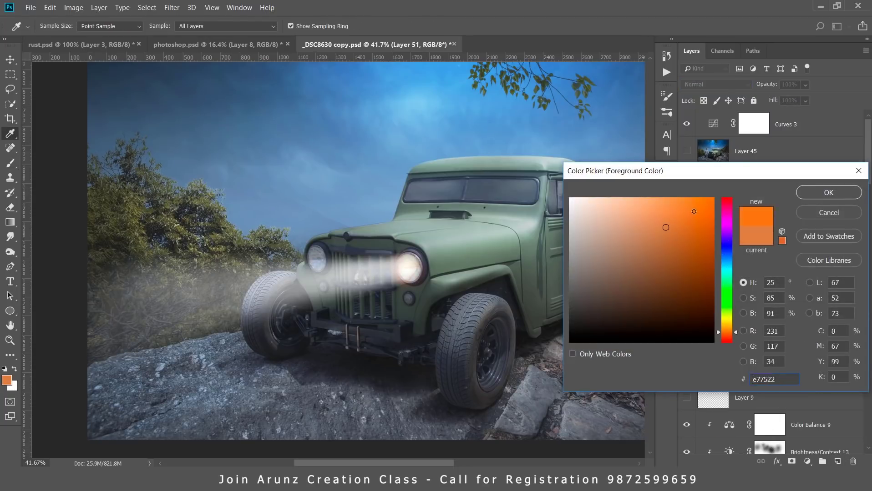
pyautogui.click(705, 205)
pyautogui.click(828, 193)
# Step: Paint a soft orange dab over the near headlight and set its layer to Color Dodge with 47% fill
pyautogui.press('b')
pyautogui.click(409, 268)
pyautogui.click(717, 85)
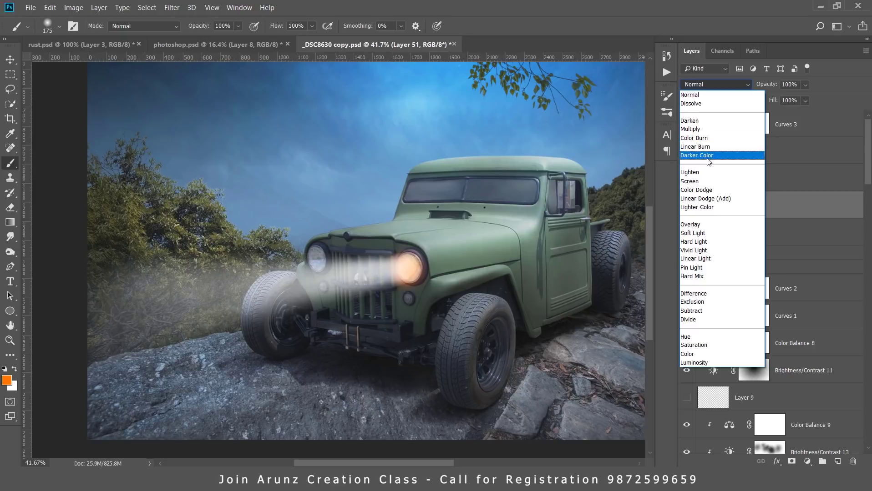
pyautogui.click(710, 191)
pyautogui.moveTo(774, 101); pyautogui.dragTo(745, 105)
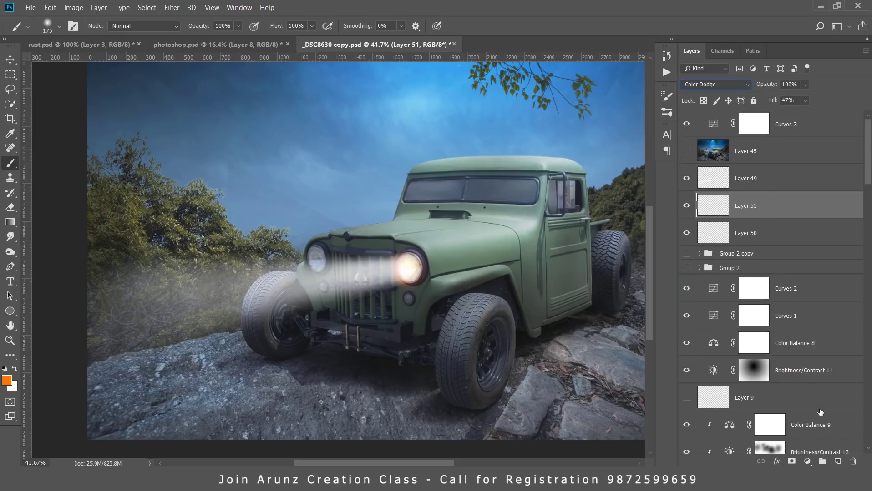
# Step: Add another orange dab over the near headlight on a new layer, set to Screen with 56% fill
pyautogui.click(838, 461)
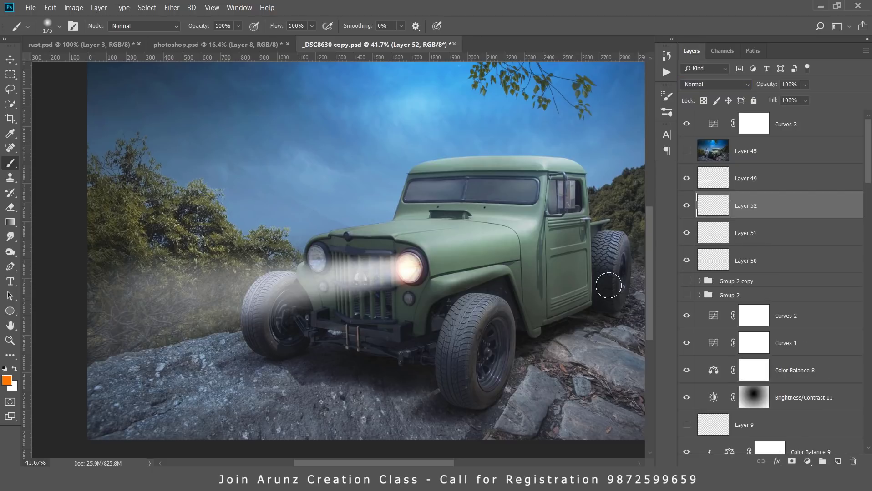
pyautogui.click(408, 269)
pyautogui.click(722, 88)
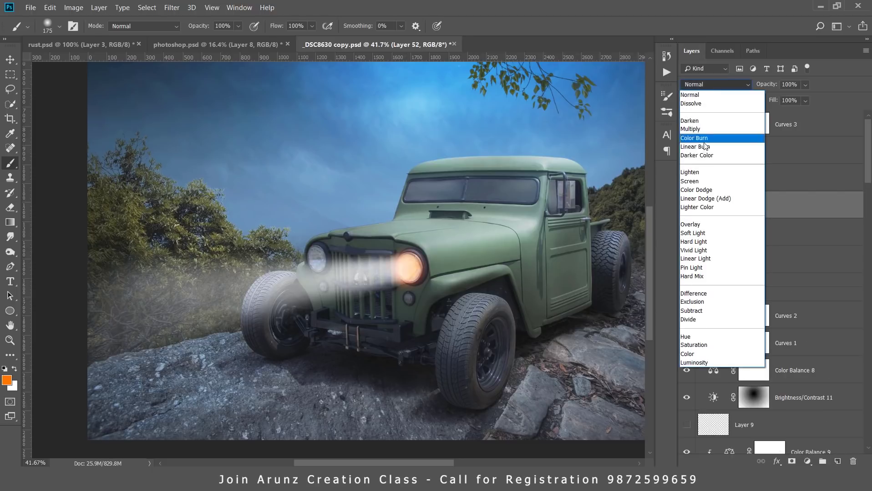
pyautogui.click(700, 183)
pyautogui.moveTo(773, 101); pyautogui.dragTo(748, 105)
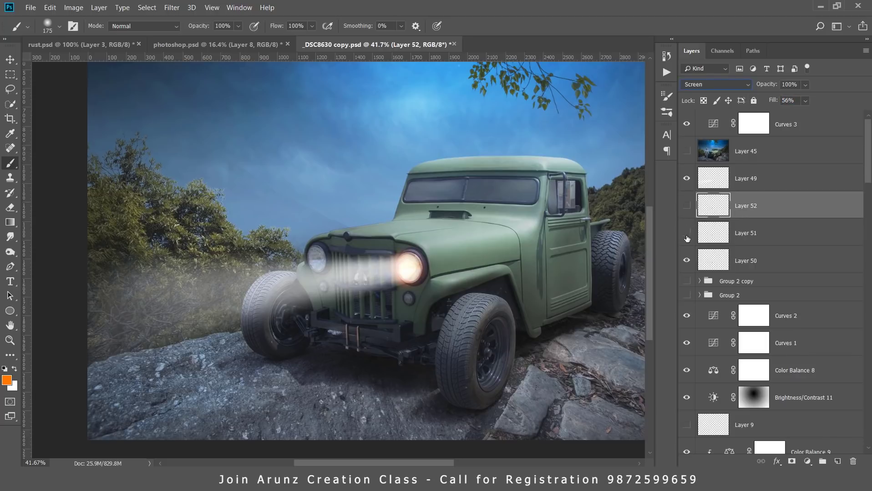
# Step: Toggle the visibility of the three orange glow layers to compare the headlight with and without them
pyautogui.click(686, 206)
pyautogui.click(686, 205)
pyautogui.click(686, 262)
pyautogui.click(686, 206)
pyautogui.click(686, 261)
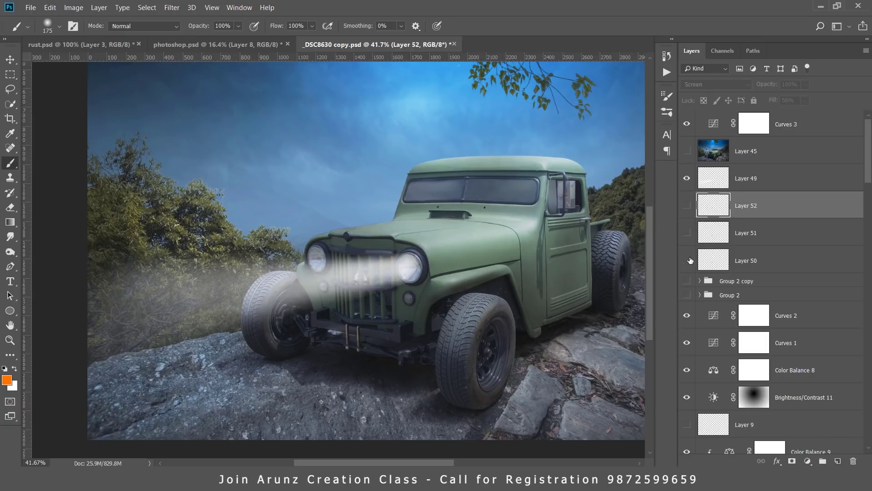
pyautogui.click(686, 206)
# Step: Create a new group above the beam layer, move the beam and three glow layers into it, and collapse it
pyautogui.click(750, 181)
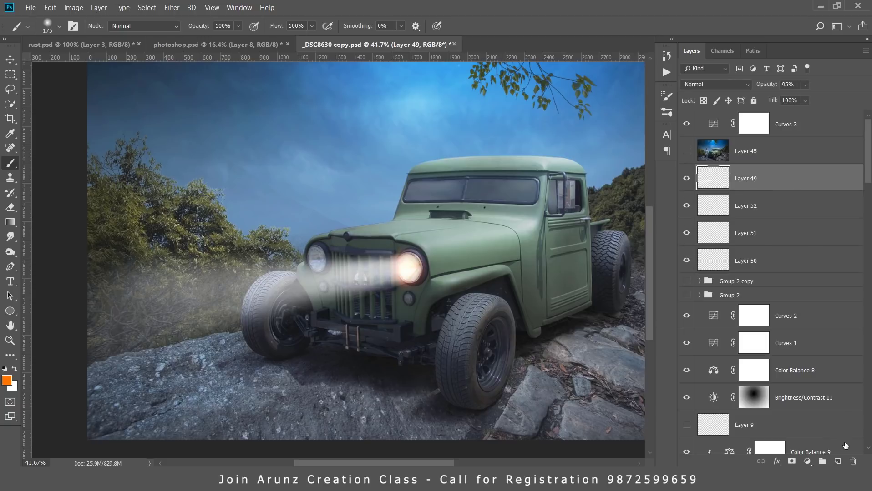
pyautogui.click(822, 462)
pyautogui.click(758, 187)
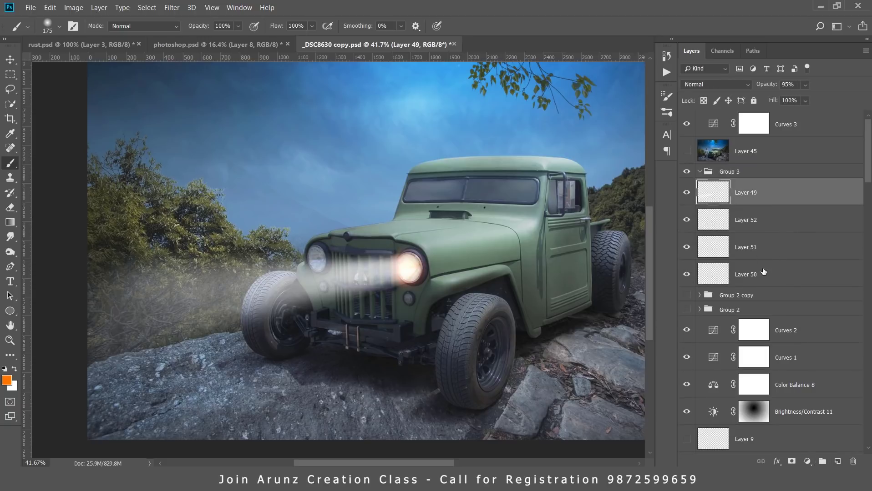
pyautogui.keyDown('shift'); pyautogui.click(764, 273); pyautogui.keyUp('shift')
pyautogui.moveTo(747, 183); pyautogui.dragTo(740, 173)
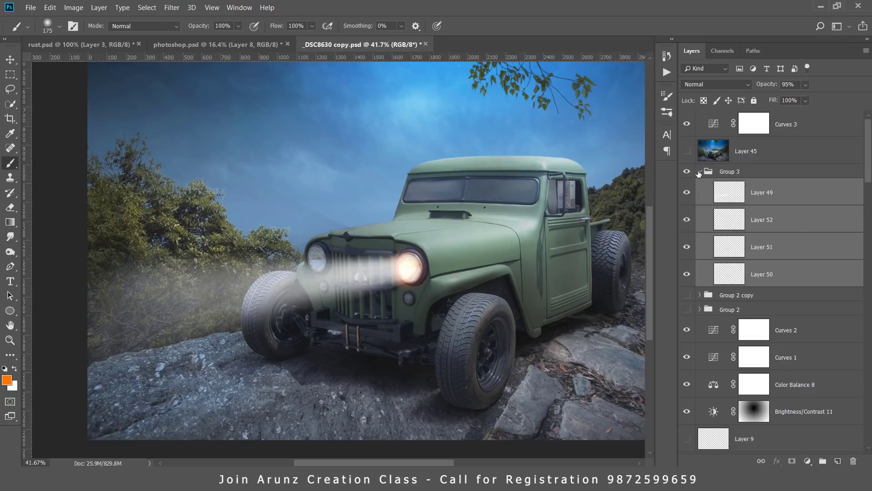
pyautogui.click(699, 172)
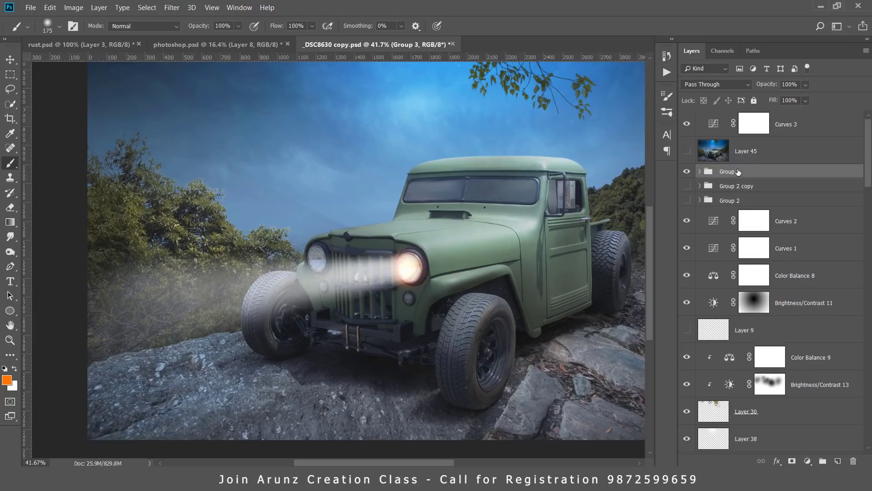
# Step: Duplicate the headlight group and move the copy onto the truck's far headlight
pyautogui.hotkey('ctrl', 'j')
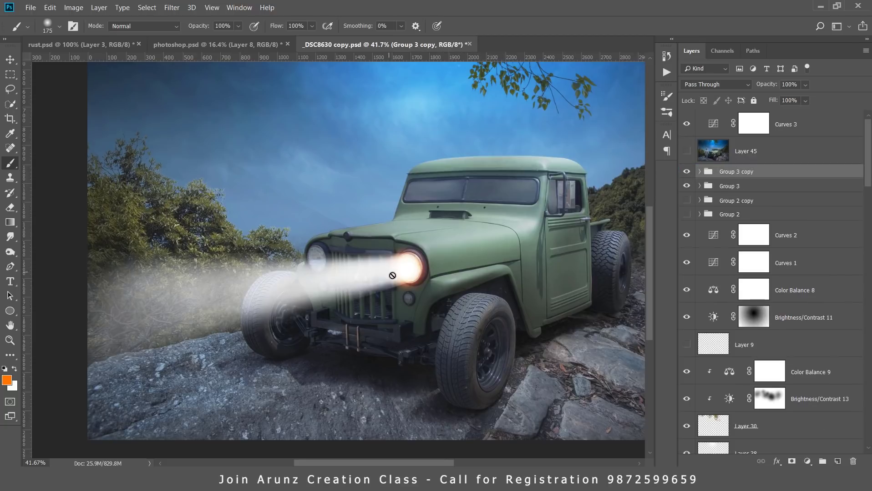
pyautogui.press('v')
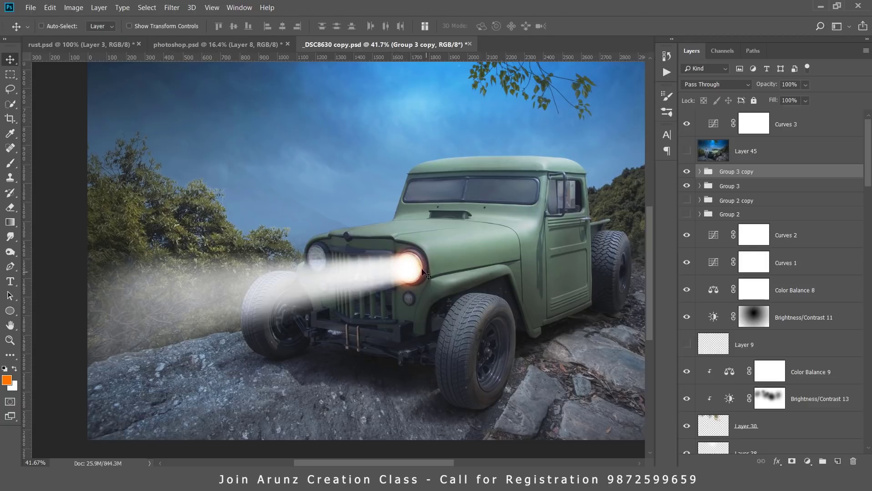
pyautogui.moveTo(418, 270)
pyautogui.mouseDown()
pyautogui.moveTo(337, 270)
pyautogui.moveTo(319, 261)
pyautogui.mouseUp()
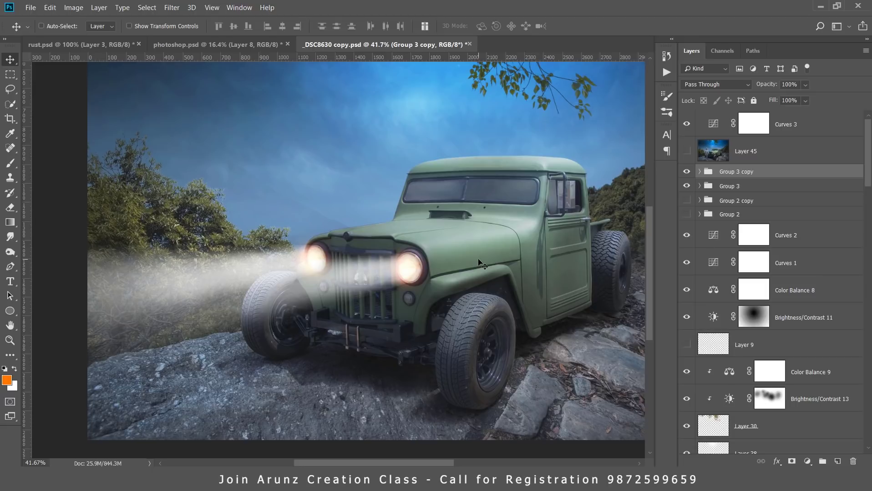